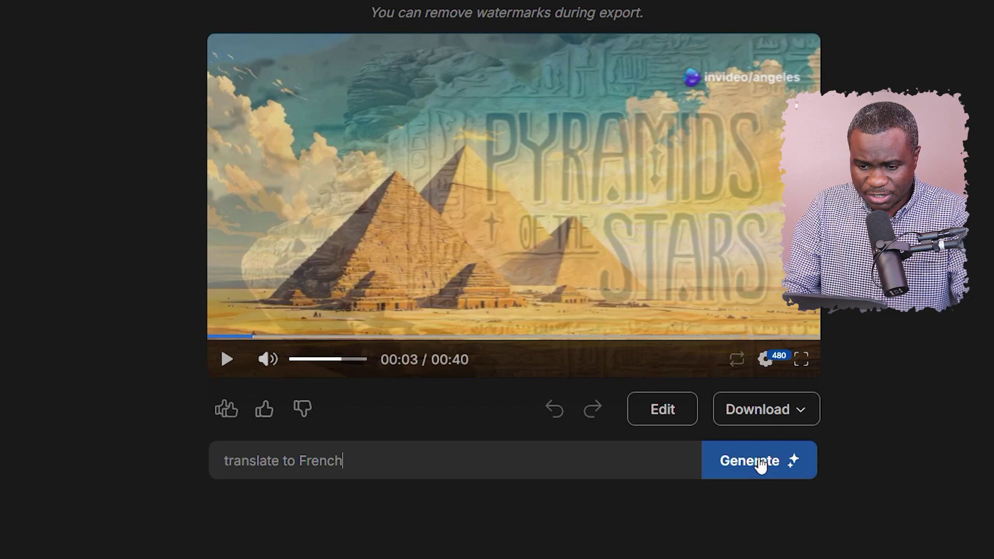
# - Run the "translate to French" command on the video and open the translated version for editing
pyautogui.click(759, 461)
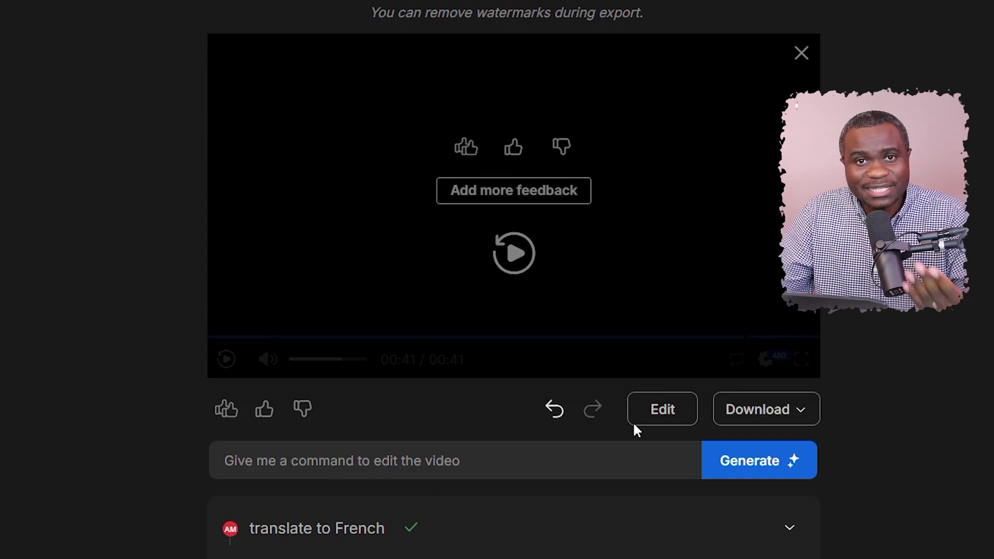
pyautogui.click(658, 416)
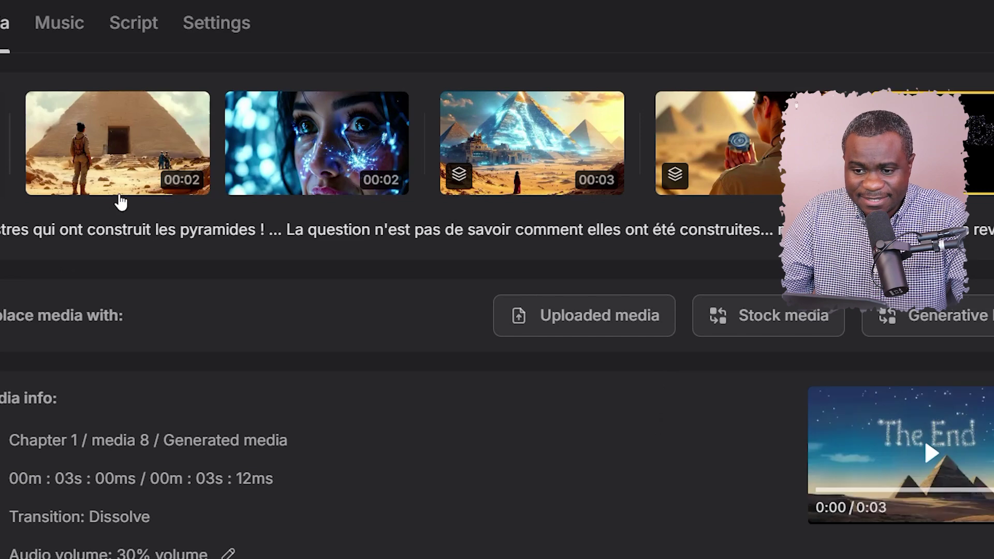
# - Select the opening "Pyramids of the Stars" title clip and look for its replacement among stock media, switching to generated media
pyautogui.click(99, 192)
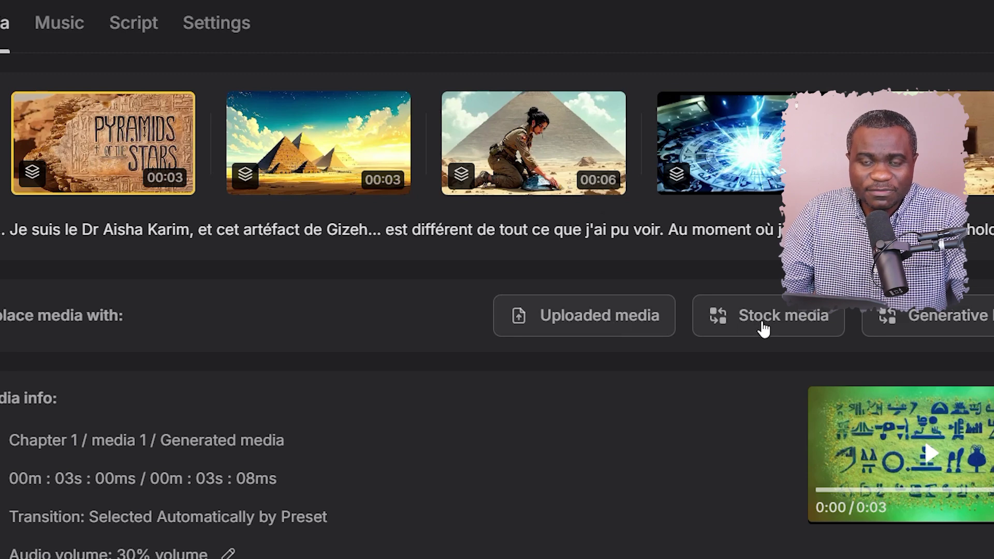
pyautogui.click(789, 326)
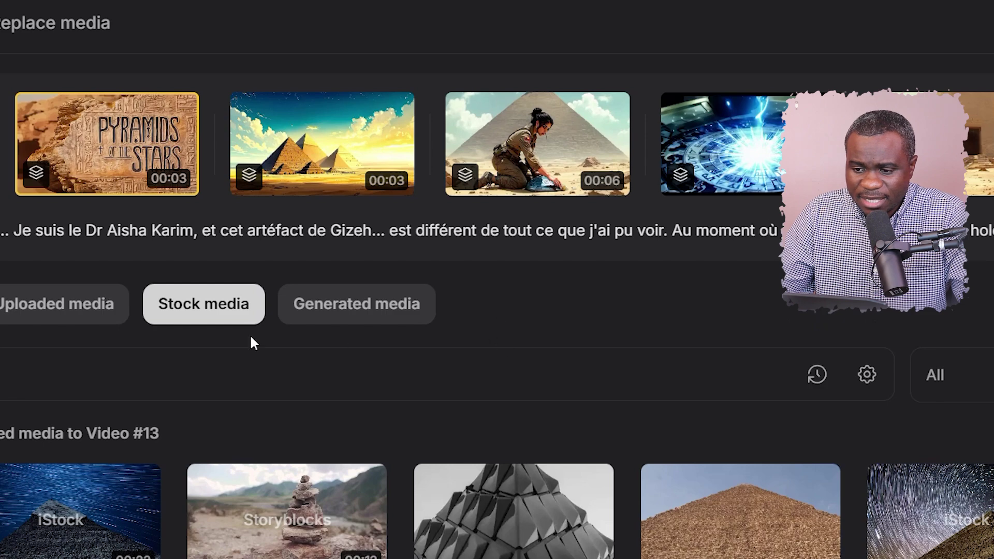
pyautogui.click(362, 318)
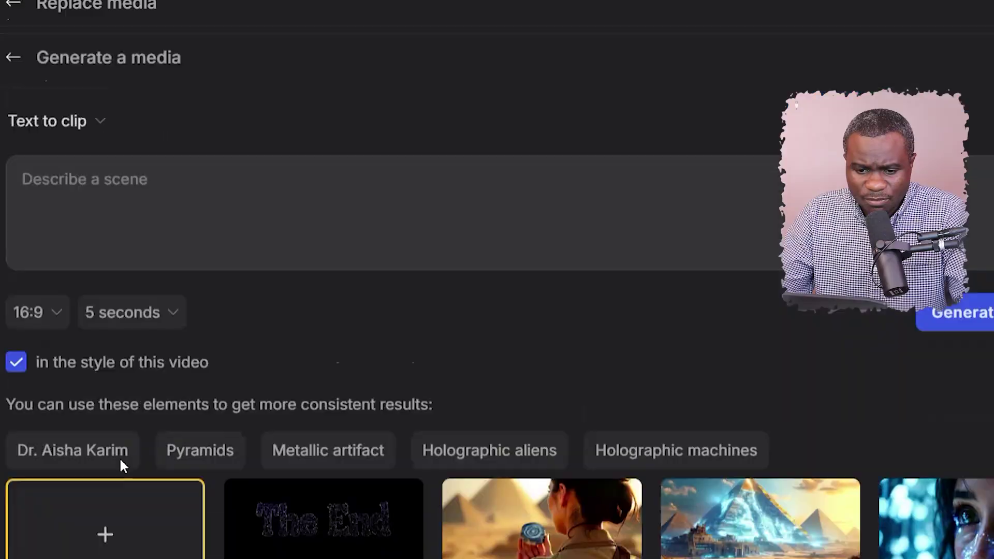
# - Generate a 4-second clip from a French prompt asking for a scene "de pyramides avec le titre en Francais."
pyautogui.scroll(-1, 120, 465)
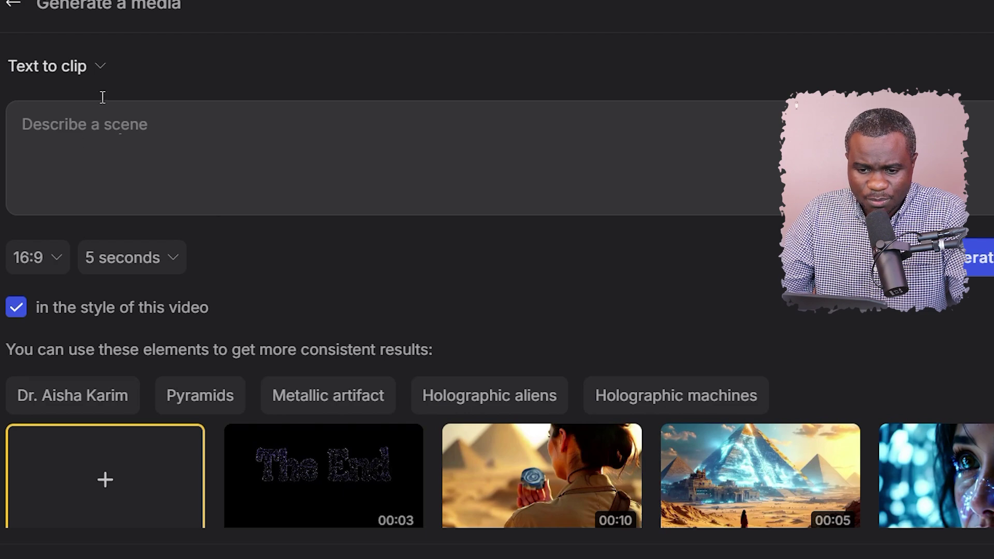
pyautogui.click(118, 127)
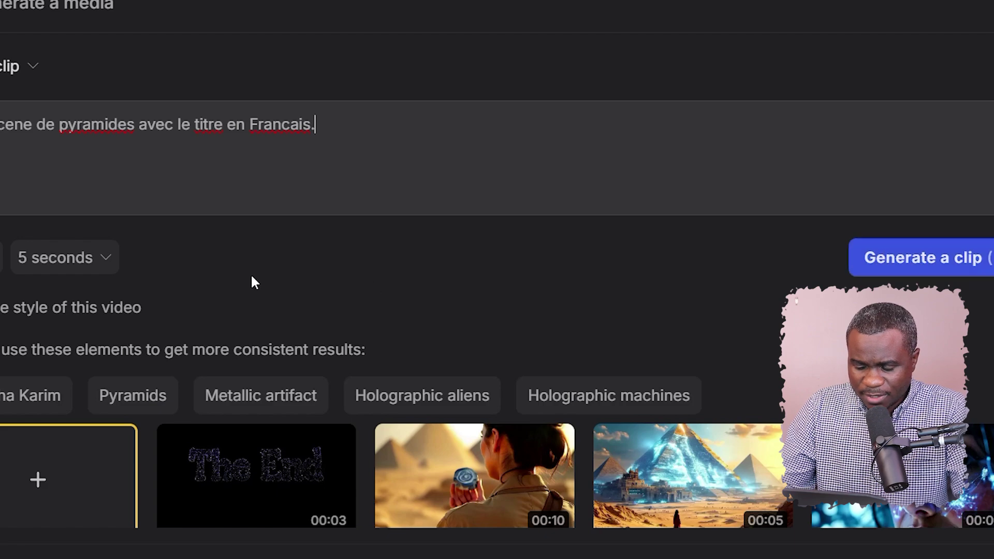
pyautogui.click(102, 267)
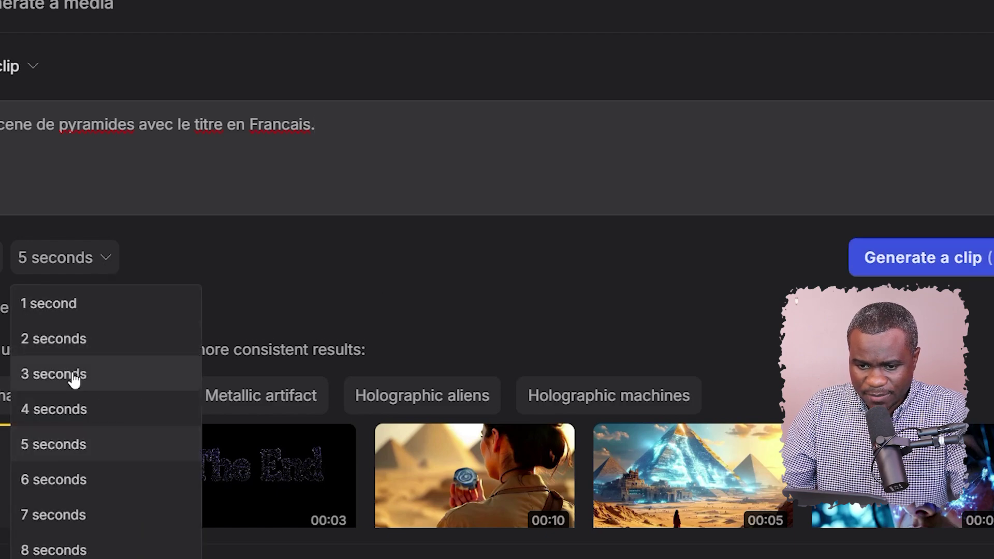
pyautogui.click(67, 409)
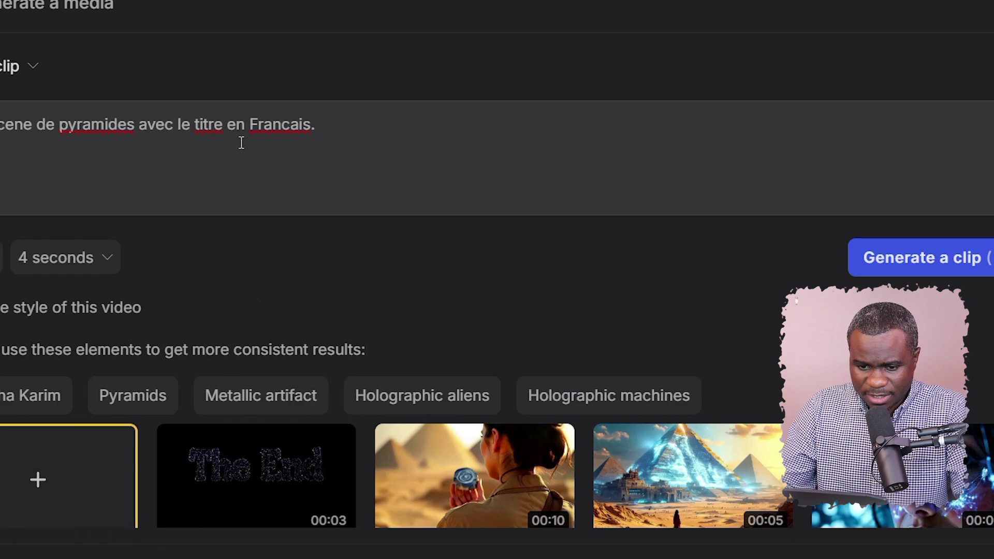
pyautogui.click(931, 259)
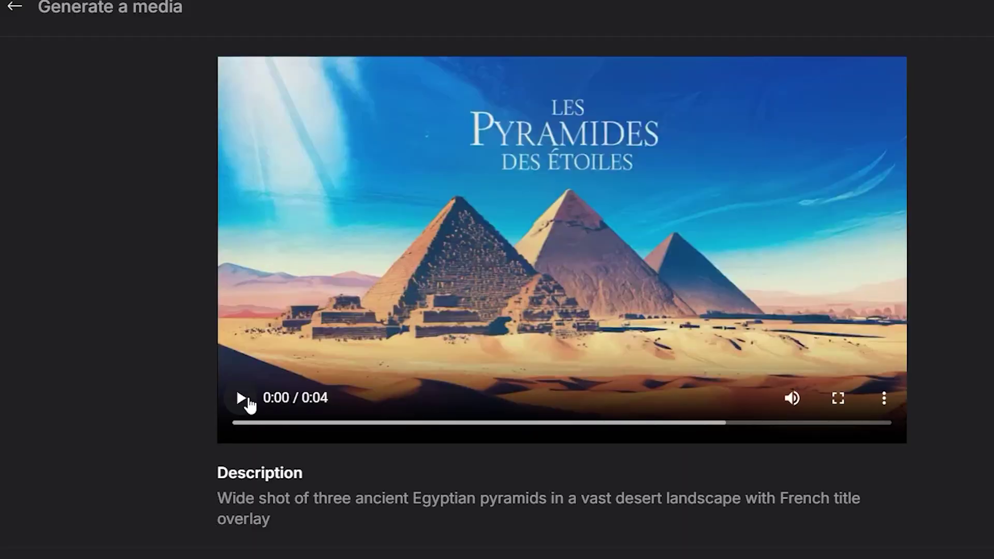
# - Preview the generated French title clip, replace the opening clip with it and save the media changes
pyautogui.click(242, 399)
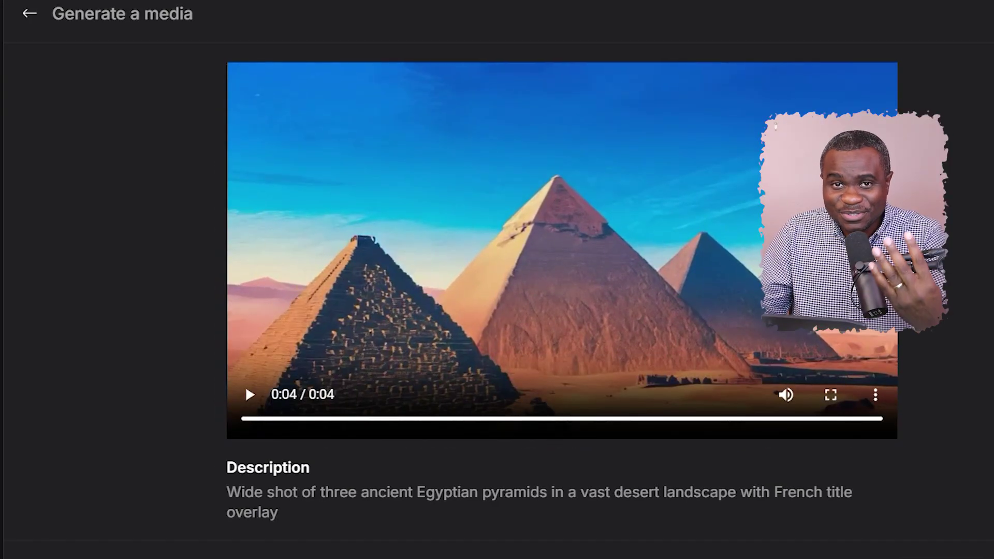
pyautogui.click(247, 420)
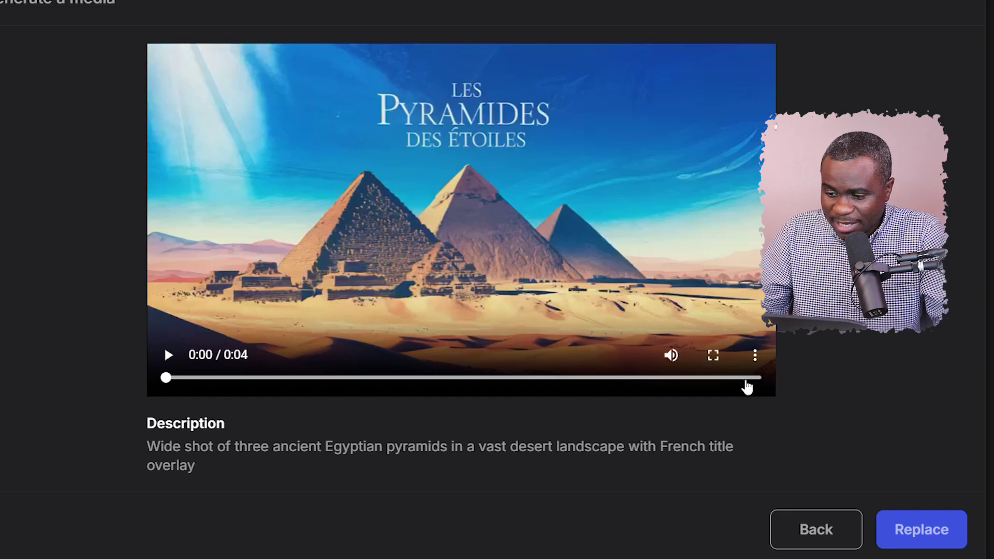
pyautogui.click(927, 530)
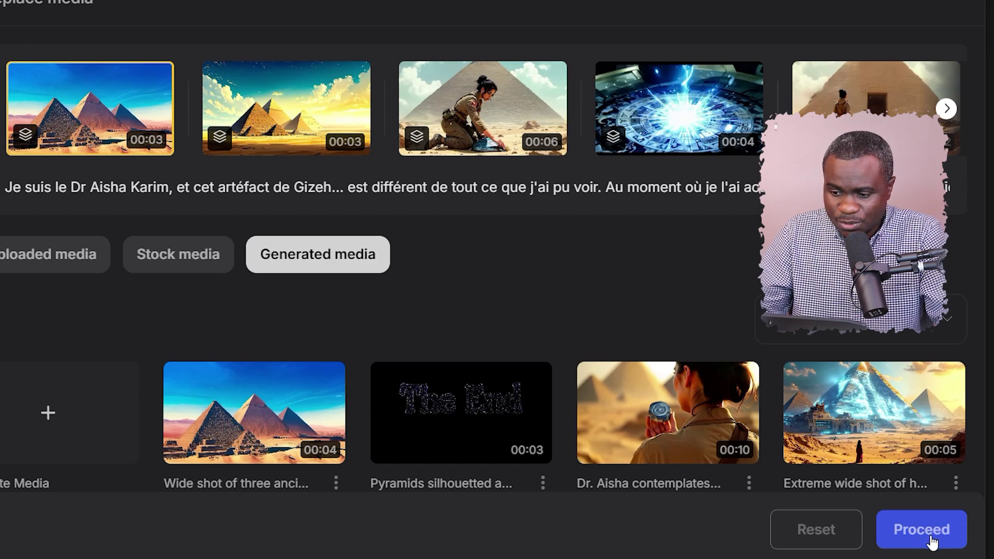
pyautogui.click(932, 542)
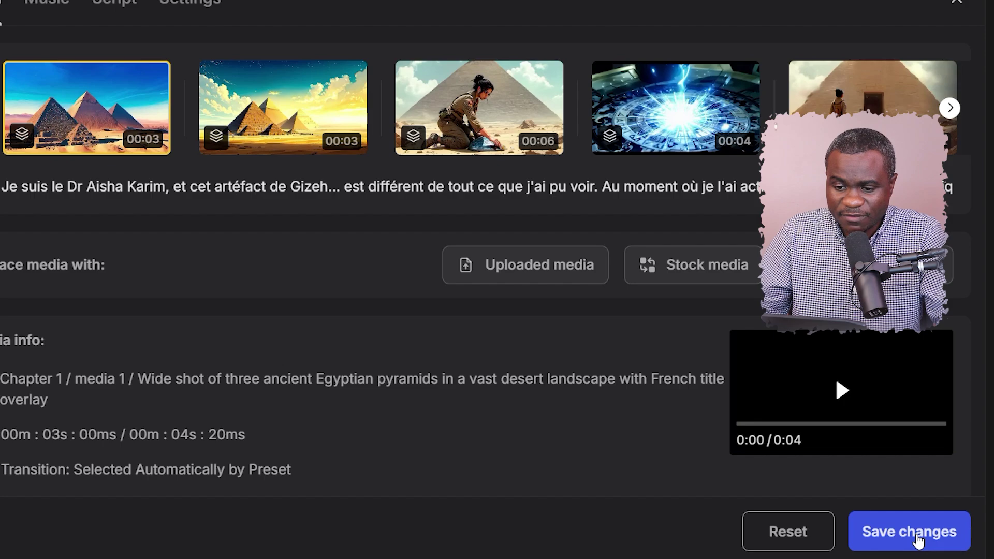
pyautogui.click(917, 538)
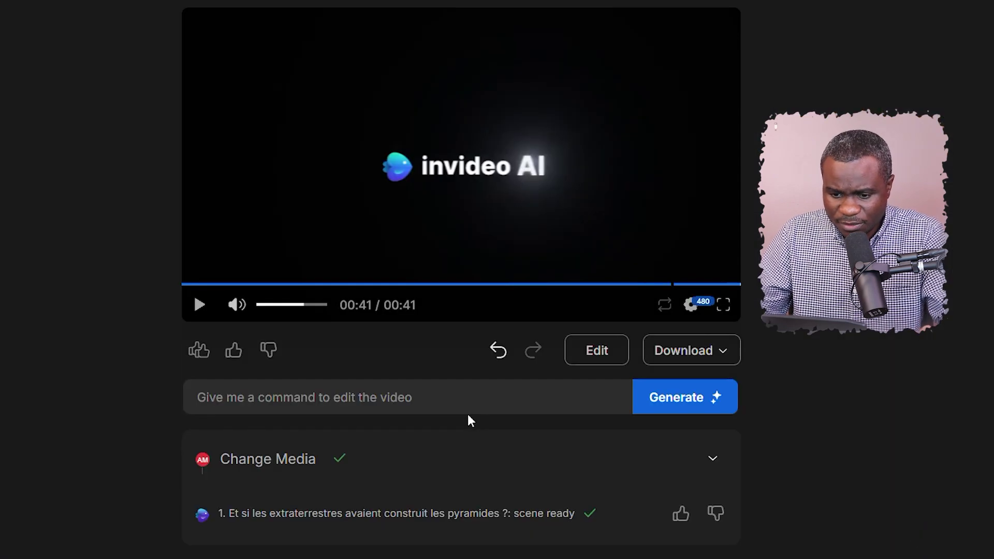
# - Play back the opening scenes of the updated French video and pause it
pyautogui.click(433, 211)
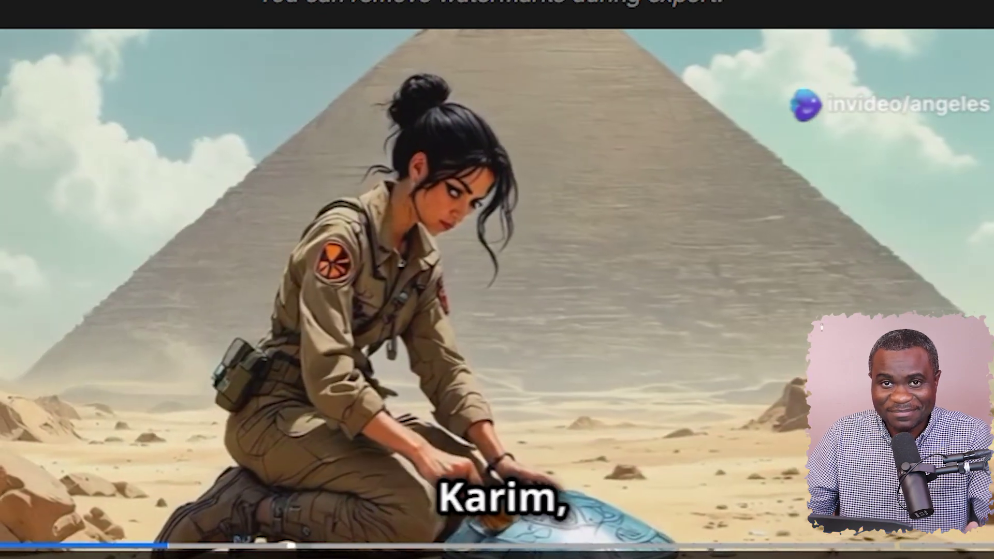
pyautogui.click(203, 310)
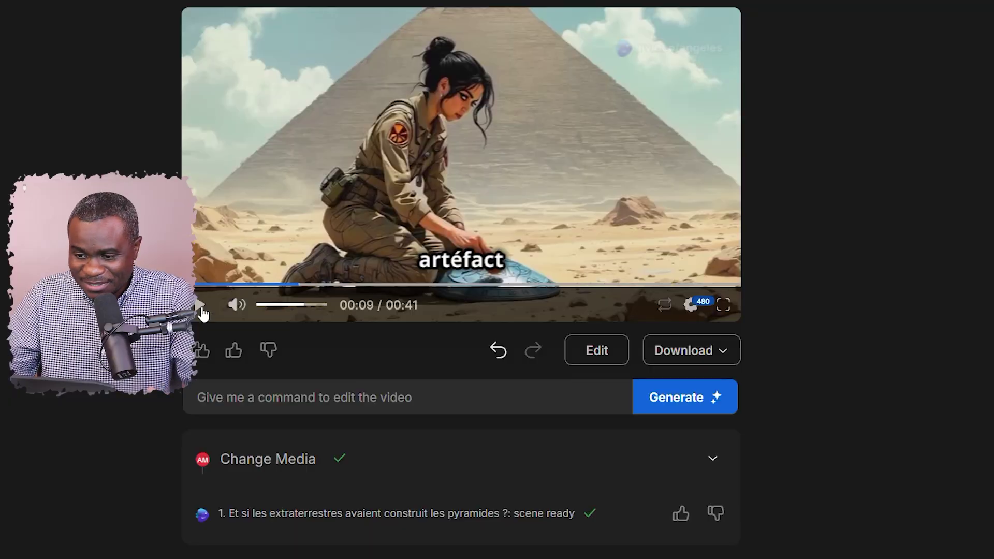
# - Reopen the video for editing and browse the suggested stock music tracks for replacing the Chapter 1 music
pyautogui.click(597, 352)
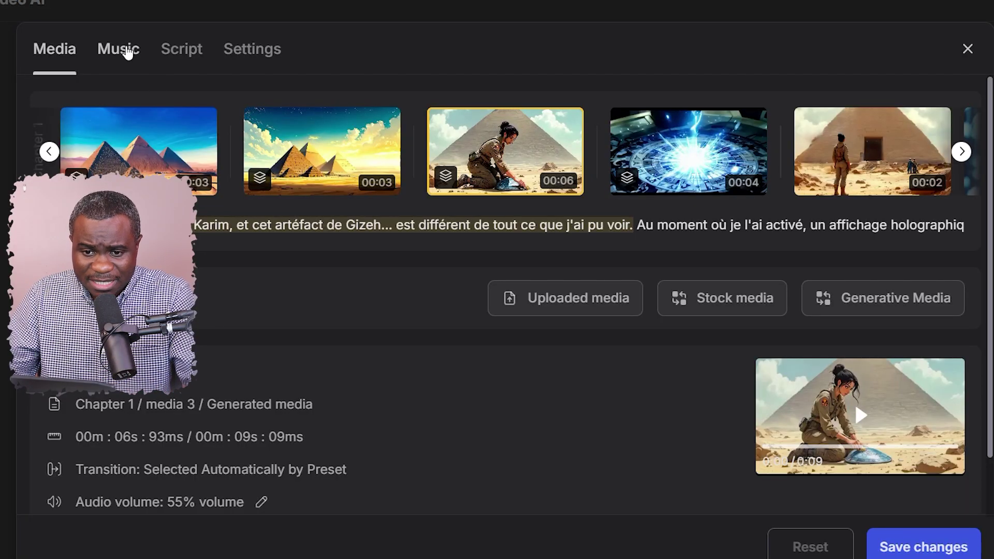
pyautogui.click(122, 56)
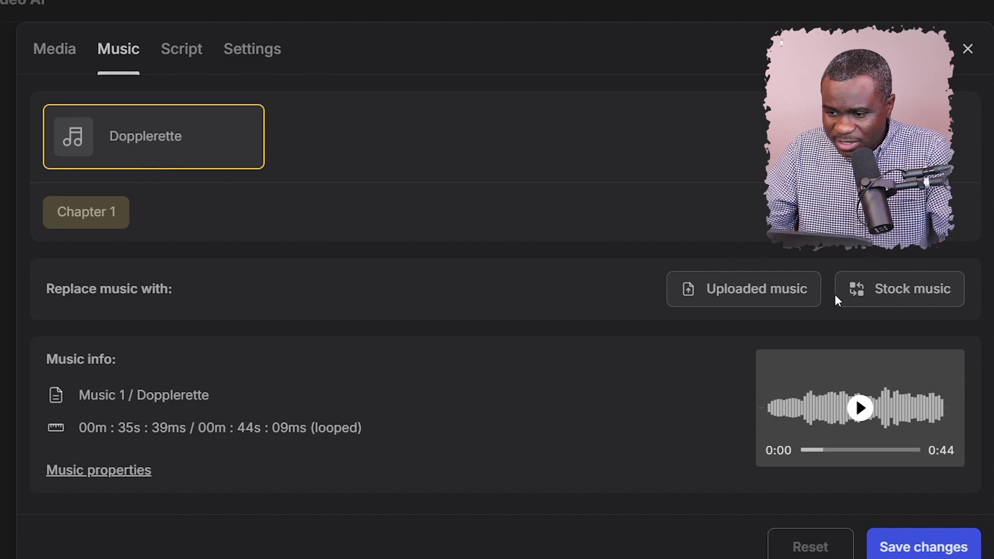
pyautogui.click(899, 294)
pyautogui.scroll(-3, 304, 428)
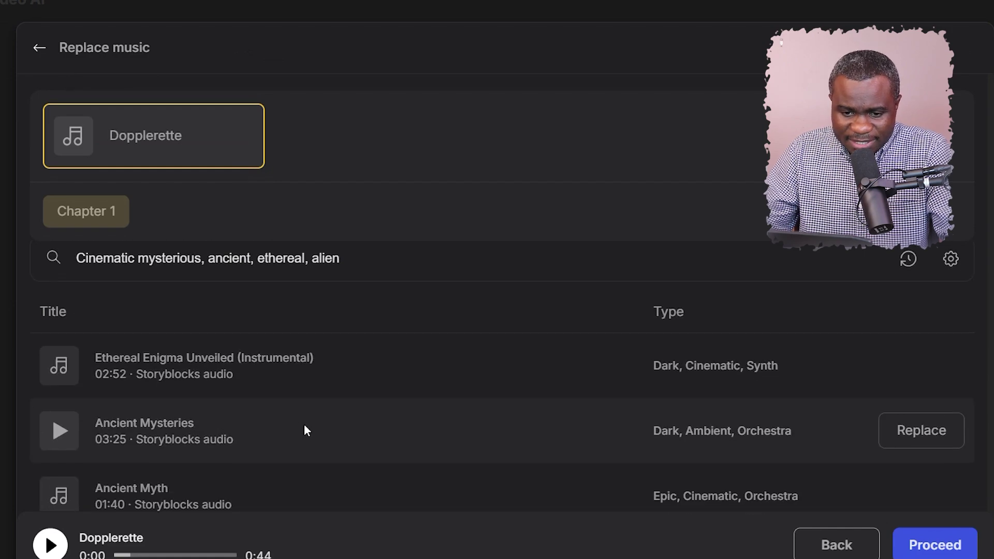
pyautogui.scroll(-10, 132, 336)
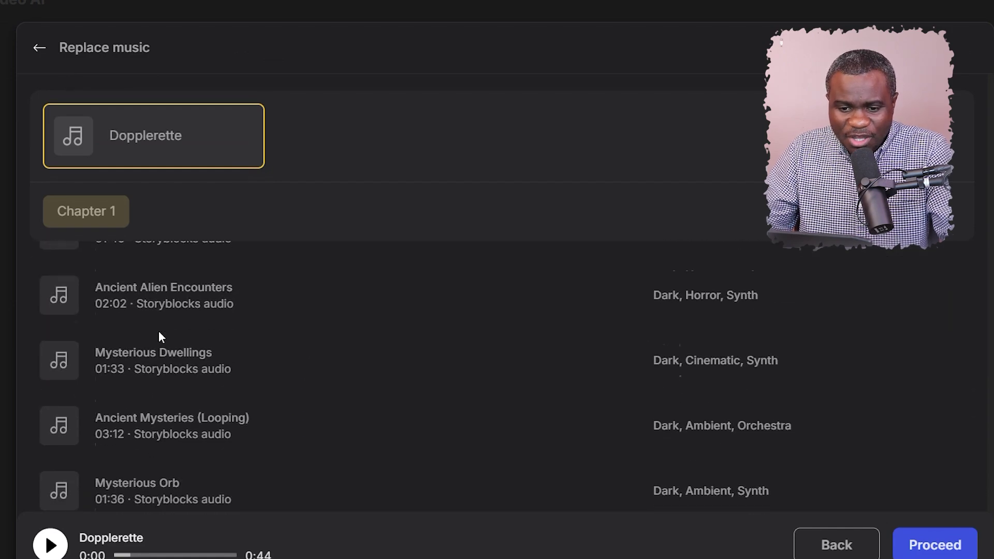
pyautogui.scroll(12, 160, 334)
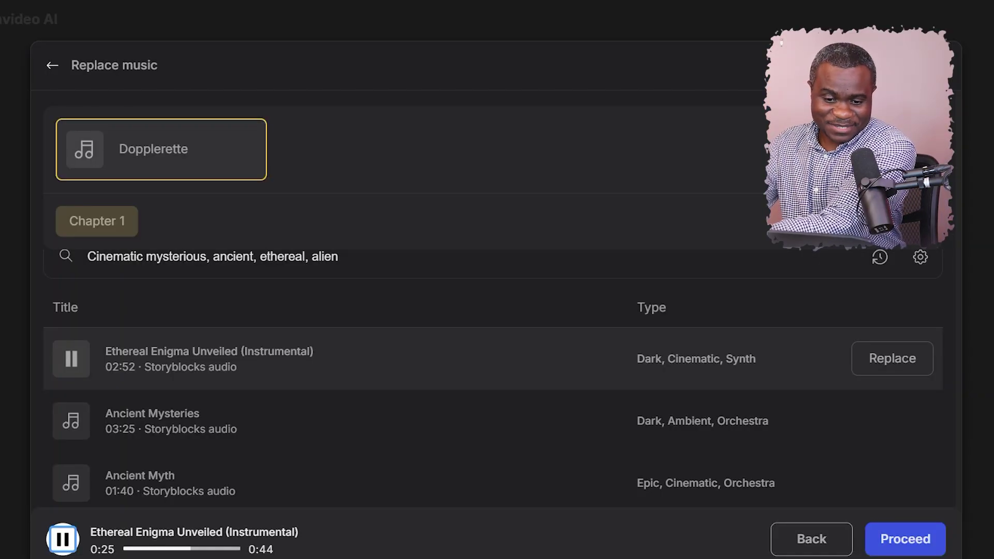
# - Listen to the stock track Ancient Mysteries, replace the Chapter 1 music with it and return to the music overview
pyautogui.click(75, 431)
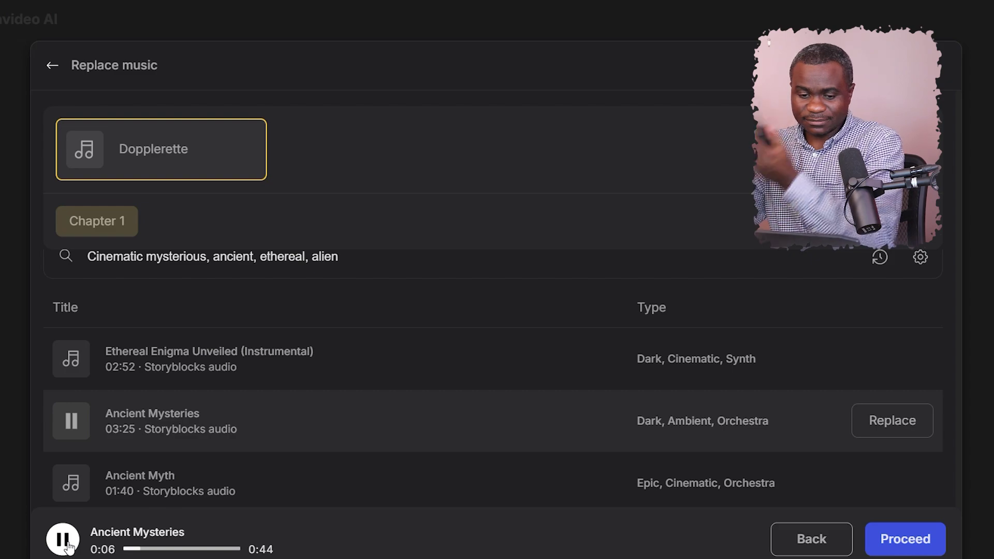
pyautogui.click(63, 539)
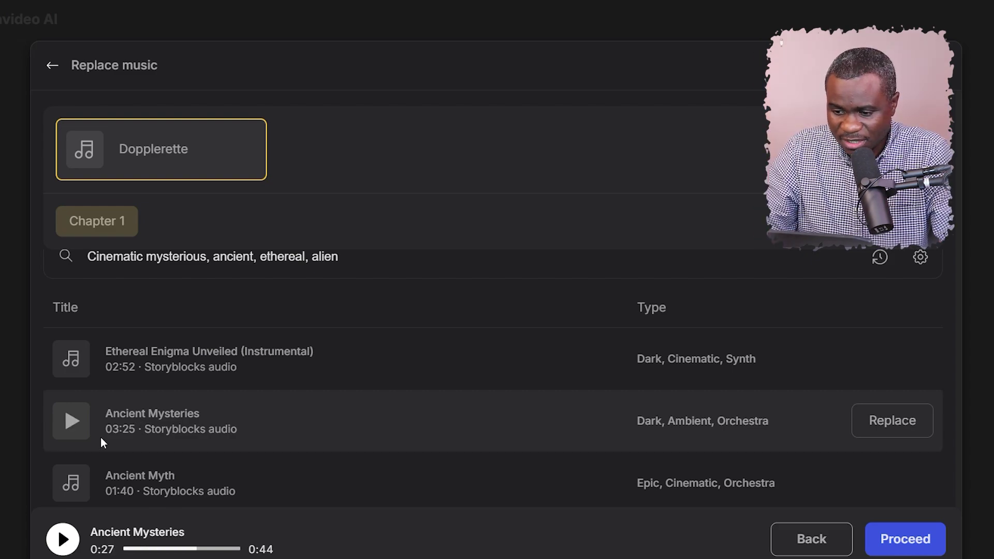
pyautogui.click(890, 428)
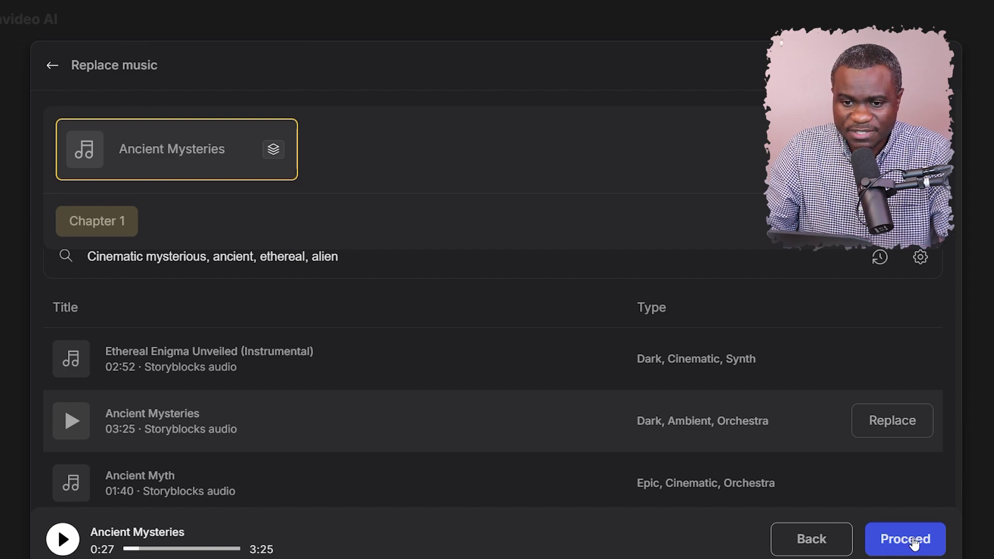
pyautogui.click(51, 67)
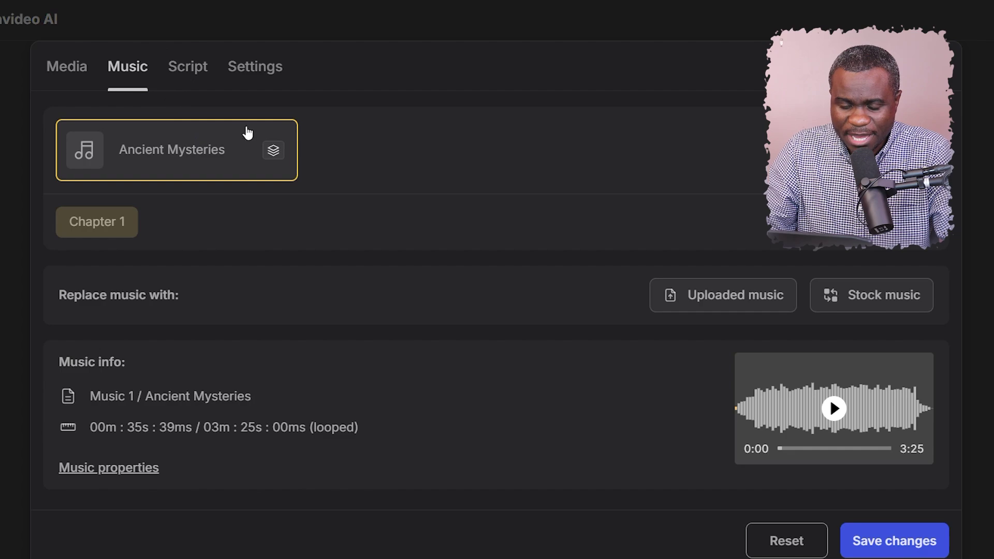
# - Review the translated French script of Chapter 1, including the gap line that describes the opening title
pyautogui.click(187, 67)
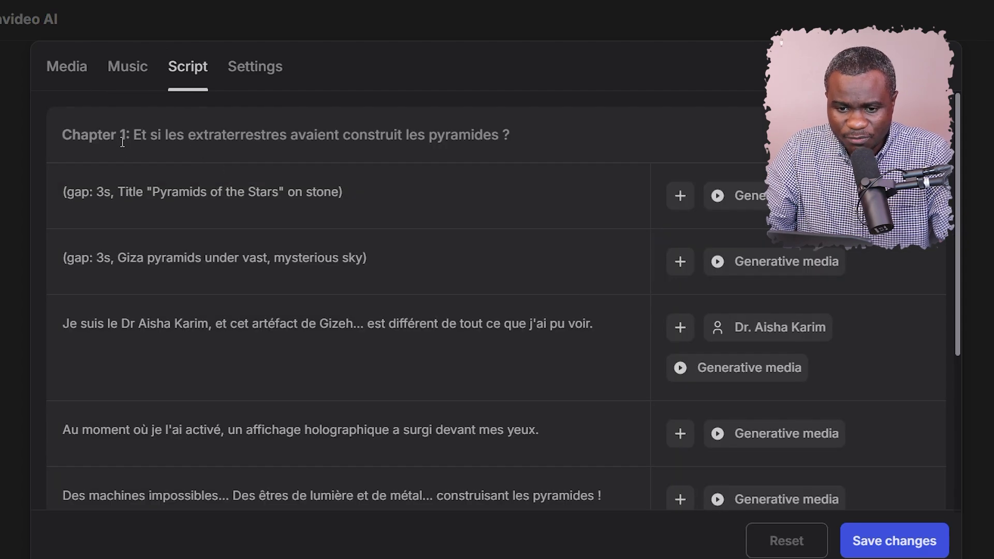
pyautogui.scroll(-5, 305, 296)
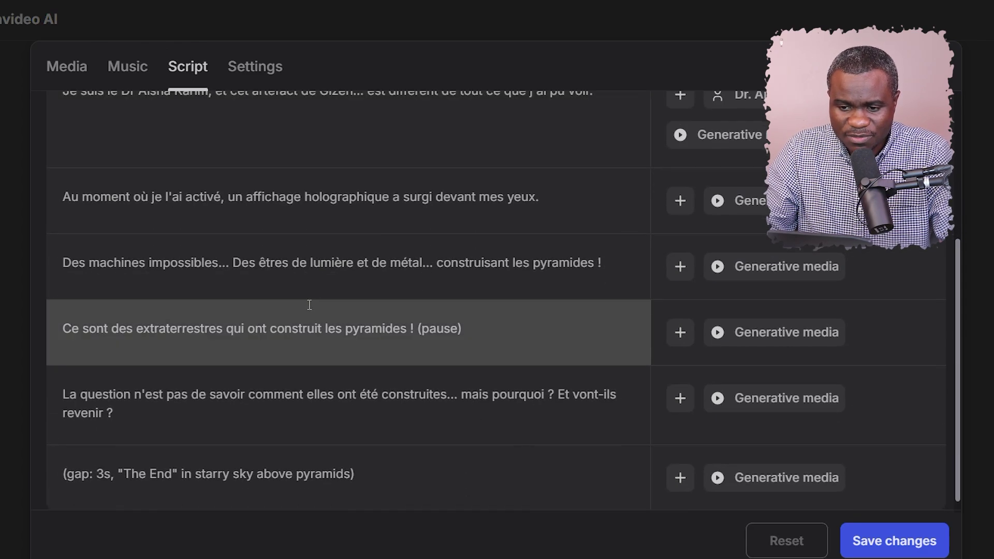
pyautogui.scroll(5, 304, 296)
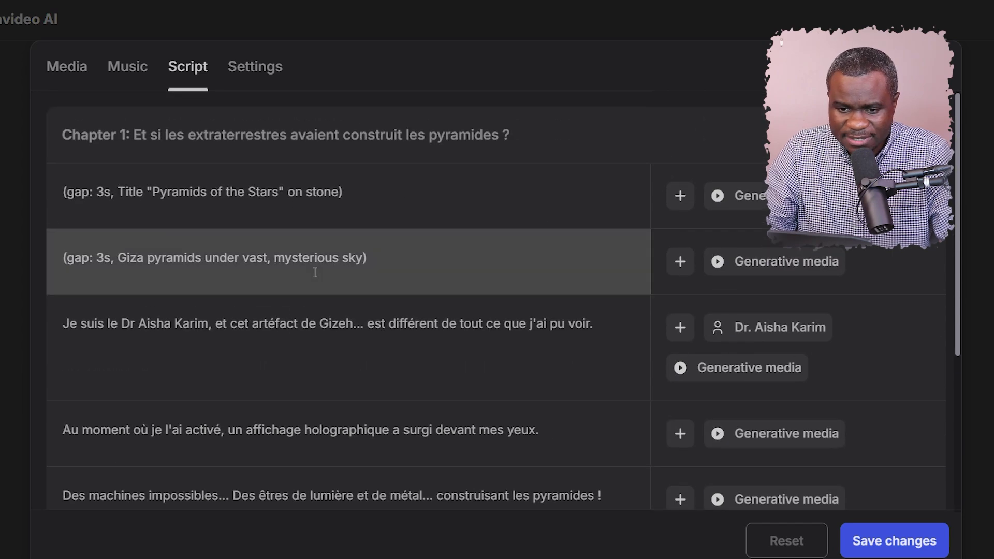
pyautogui.scroll(-2, 339, 225)
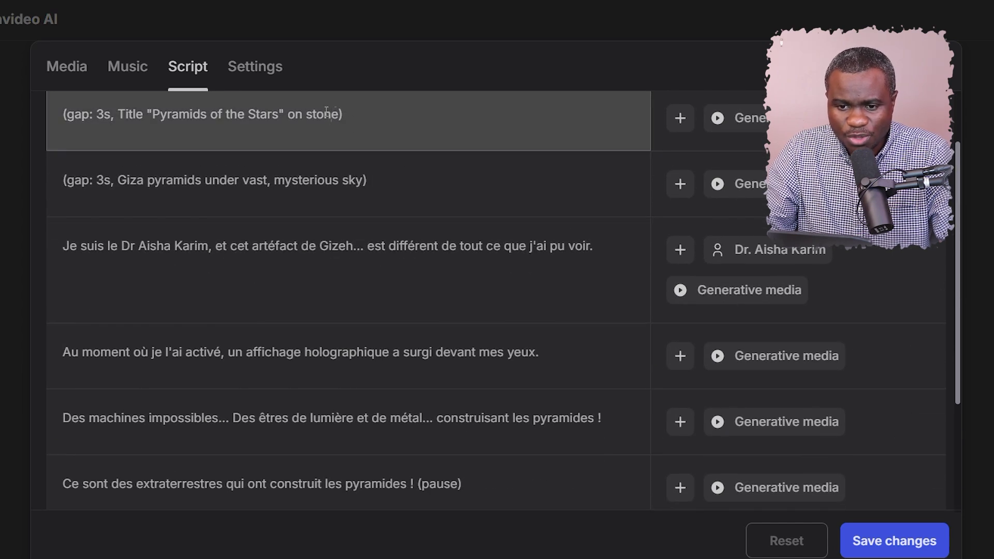
pyautogui.click(117, 134)
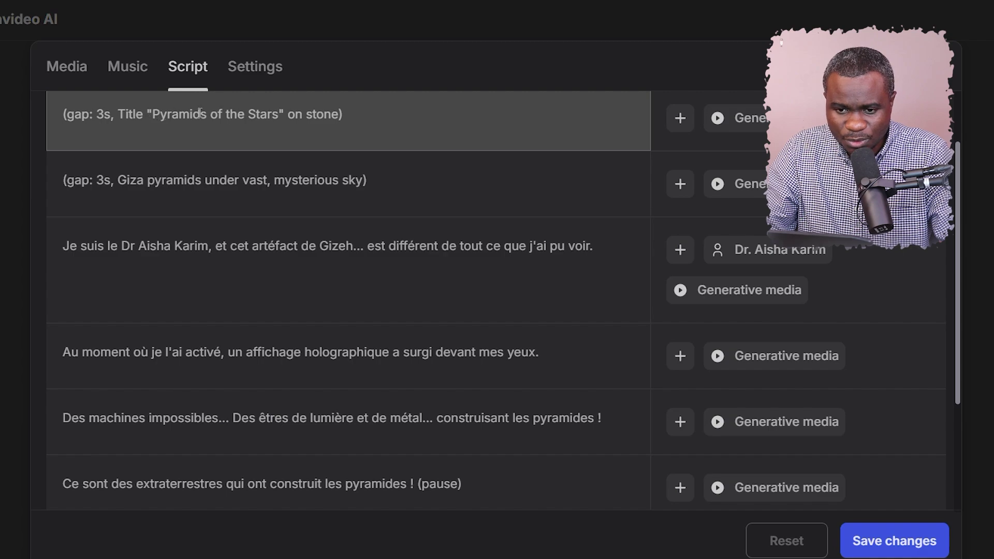
# - Examine the available transition presets in the video settings and close the list without choosing one
pyautogui.click(244, 73)
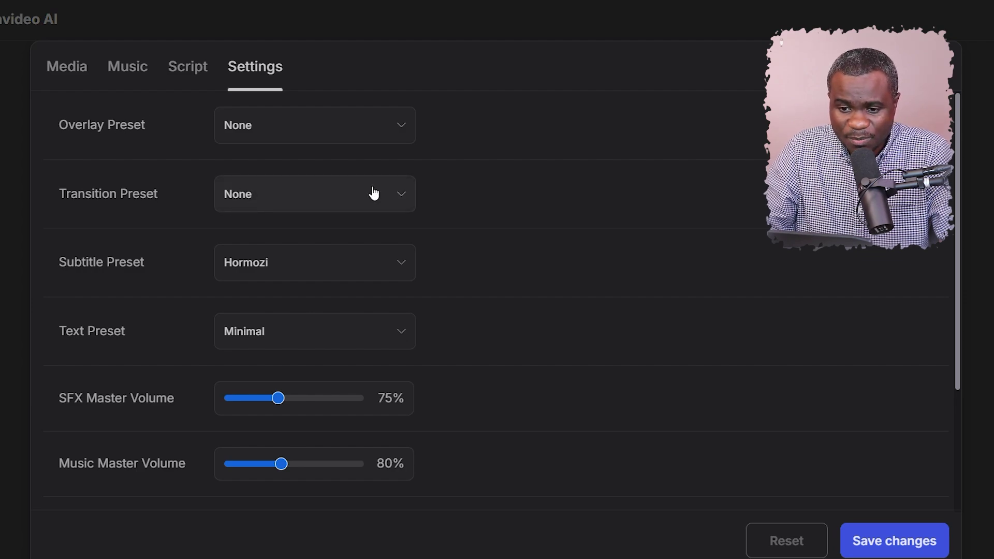
pyautogui.click(398, 199)
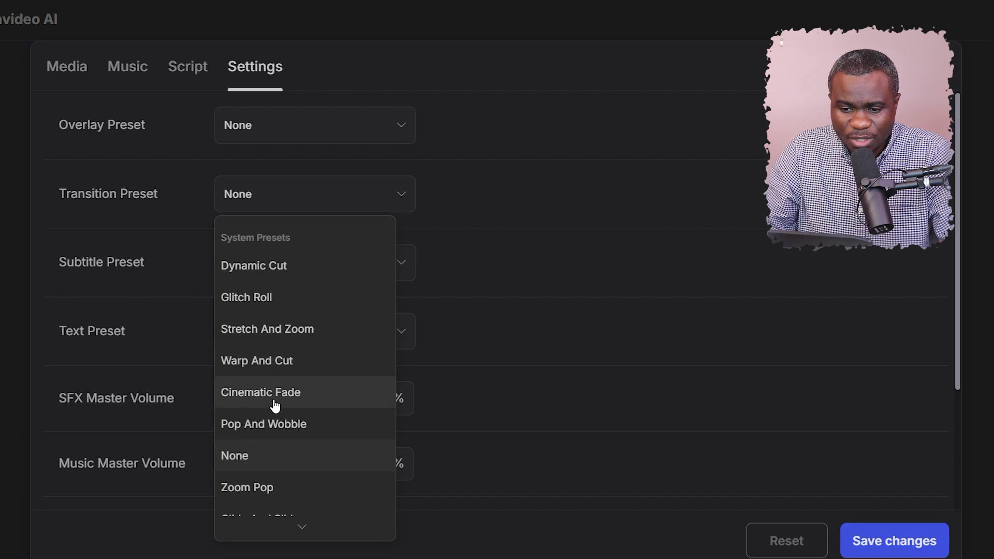
pyautogui.scroll(-3, 277, 407)
pyautogui.scroll(3, 280, 344)
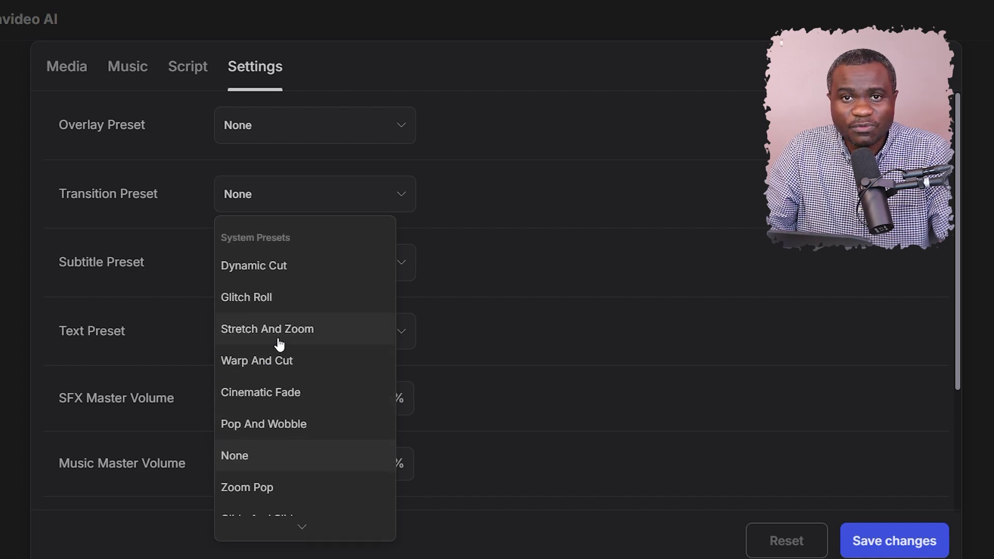
pyautogui.click(465, 190)
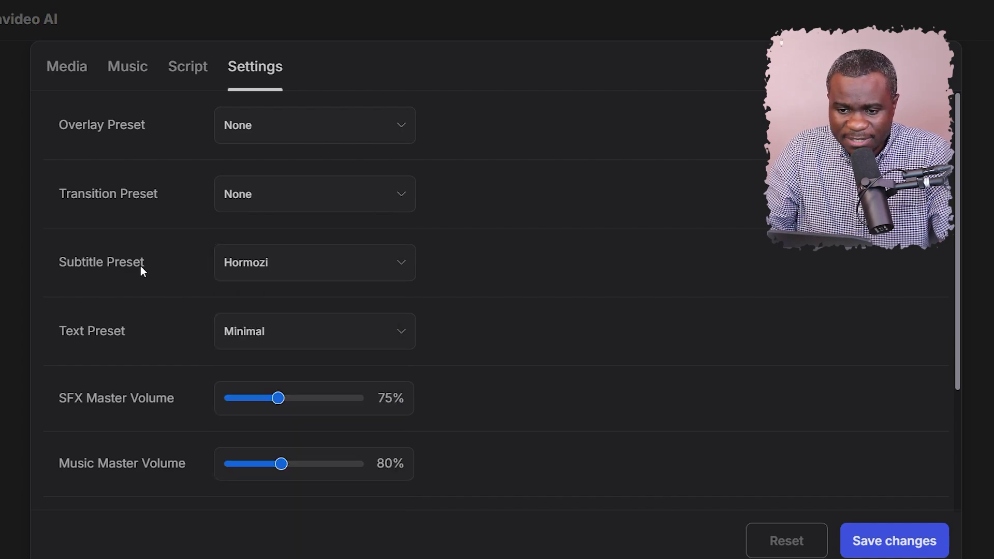
# - Examine the available subtitle presets in the video settings and close the list without choosing one
pyautogui.click(410, 268)
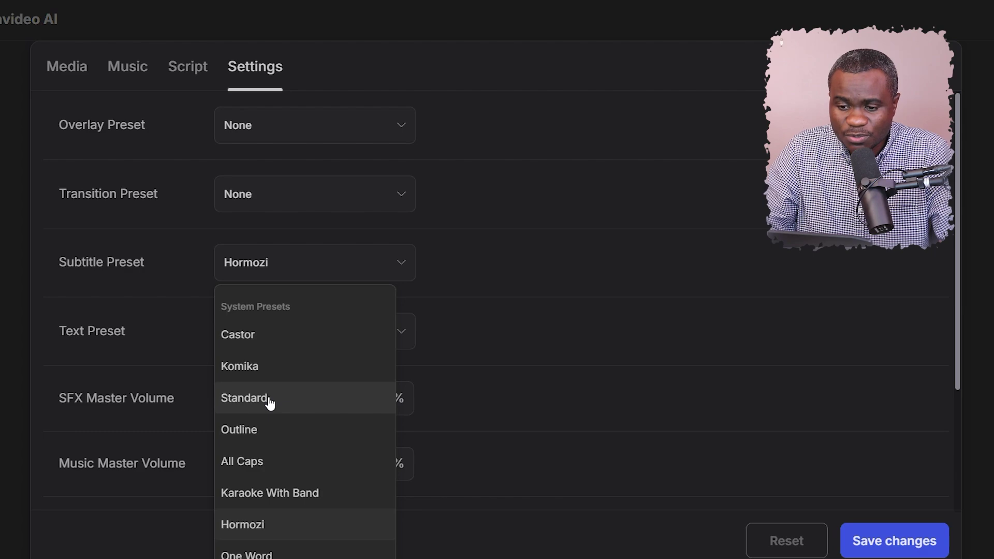
pyautogui.click(540, 324)
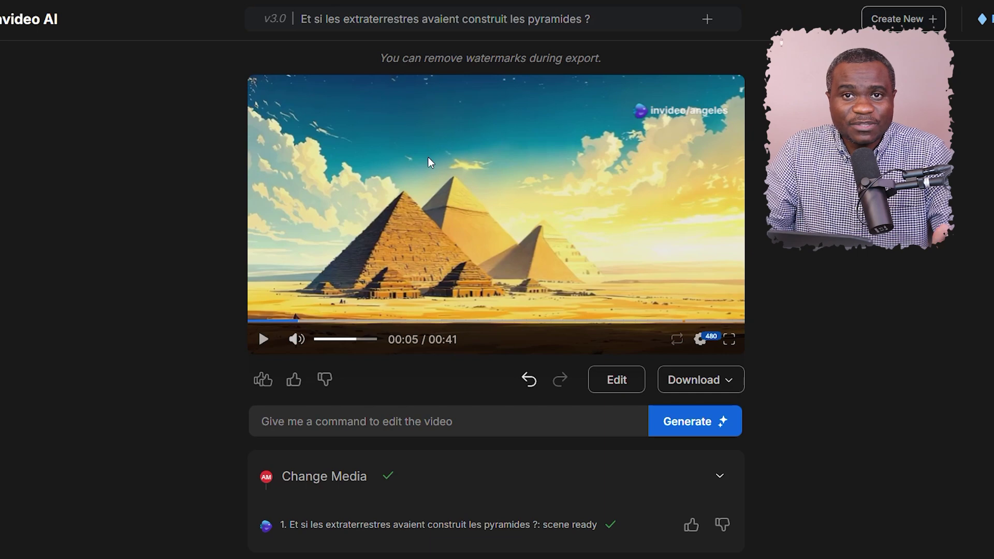
# - Download the French pyramids video with no watermarks, no invideo AI branding and 1080p resolution
pyautogui.click(720, 383)
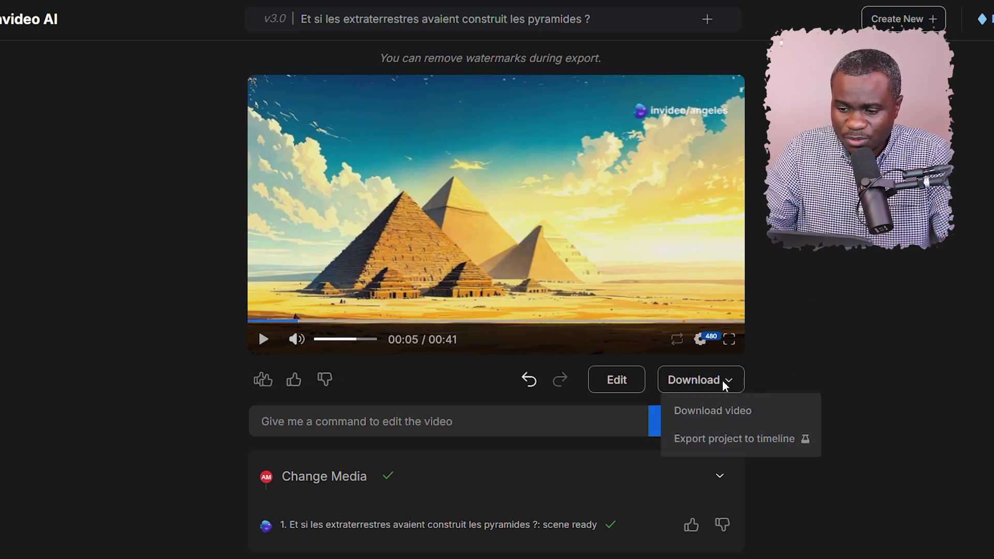
pyautogui.click(713, 415)
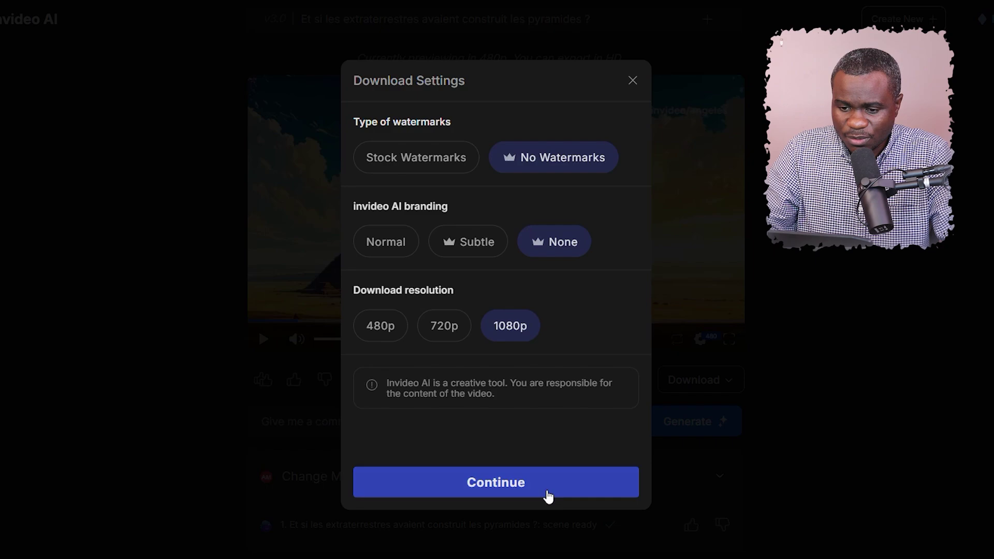
pyautogui.click(548, 496)
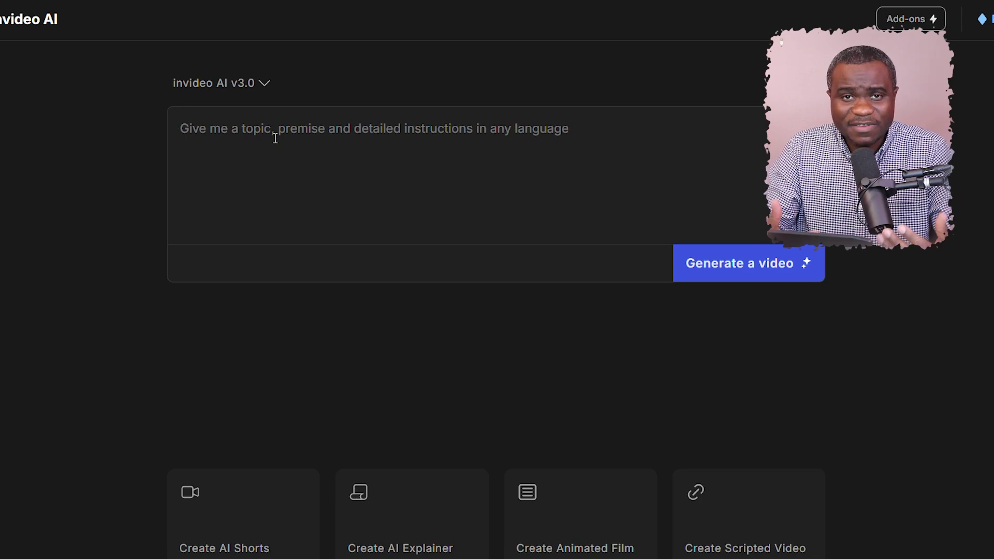
pyautogui.write('Créez une vidéo YouTube de 30 secondes en utilisant cet article : https://www.presidencedufaso.bf/biographie-du-president/')
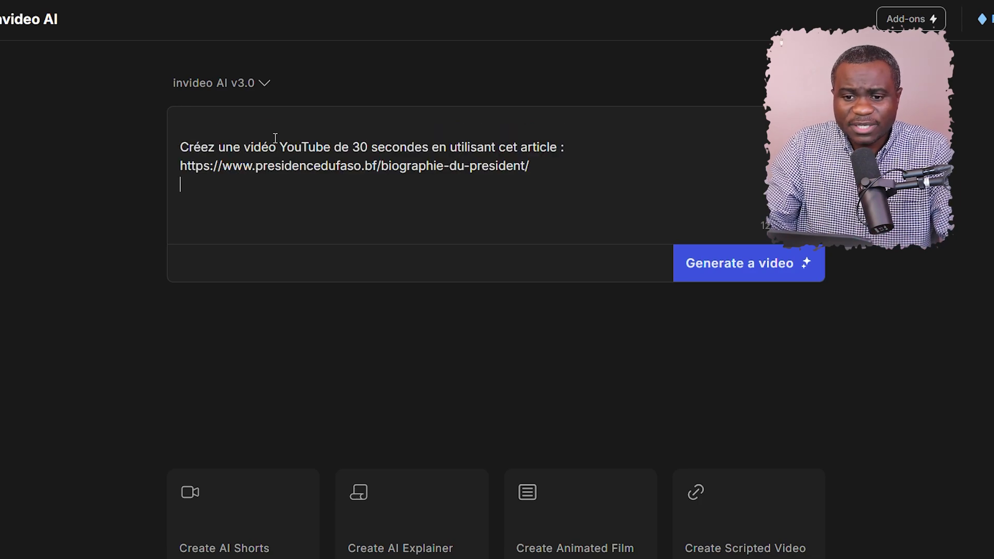
pyautogui.doubleClick(195, 150)
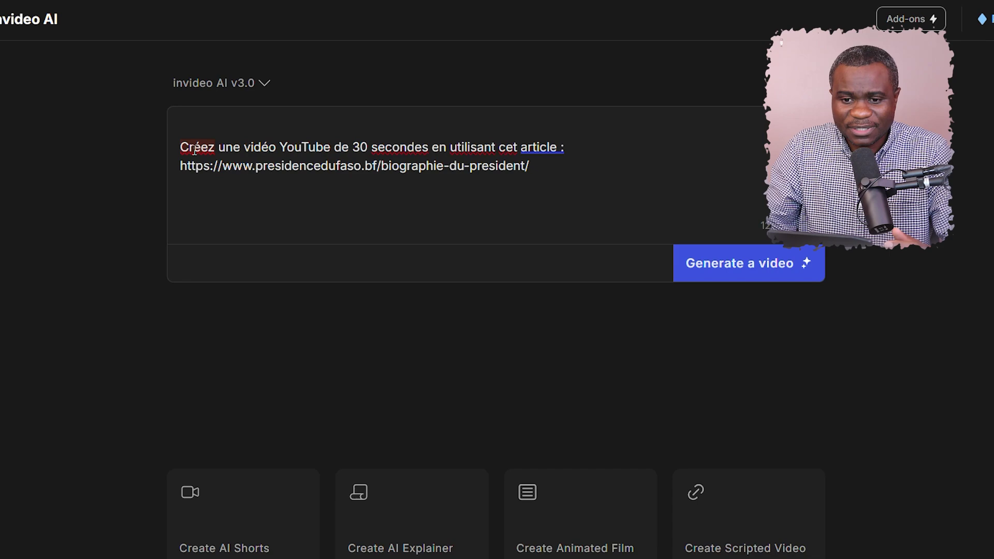
pyautogui.click(185, 141)
pyautogui.press('BackSpace')
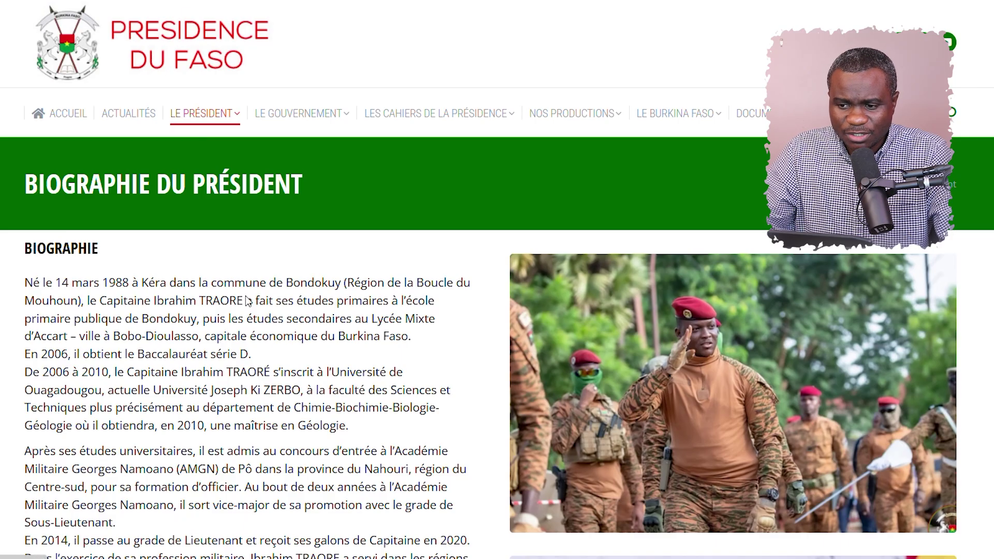
# - Review the president's biography article on the Présidence du Faso website, then switch back to invideo AI and check its link in the prompt
pyautogui.scroll(-3, 241, 290)
pyautogui.scroll(-2, 242, 301)
pyautogui.scroll(2, 242, 298)
pyautogui.scroll(-3, 243, 298)
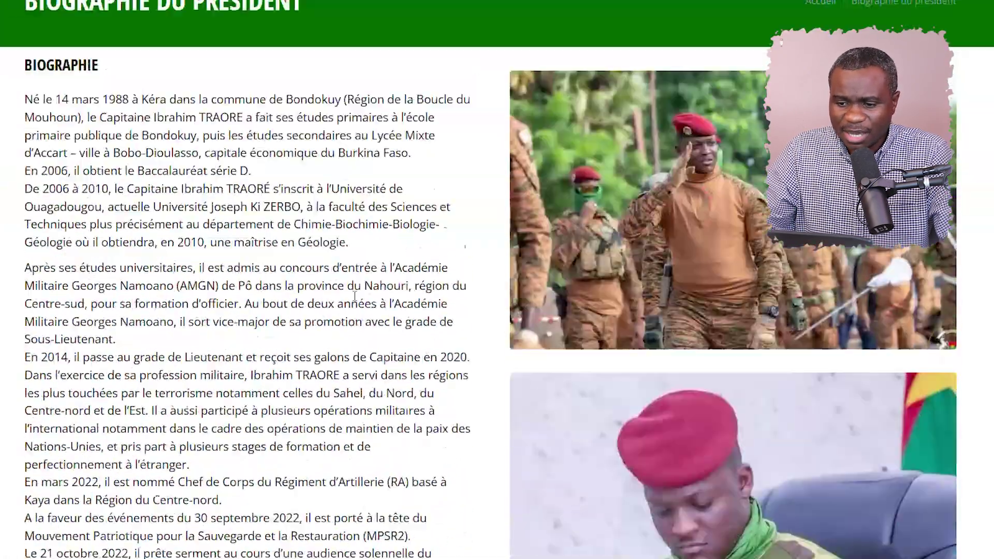
pyautogui.scroll(1, 770, 227)
pyautogui.scroll(-5, 769, 227)
pyautogui.scroll(6, 771, 233)
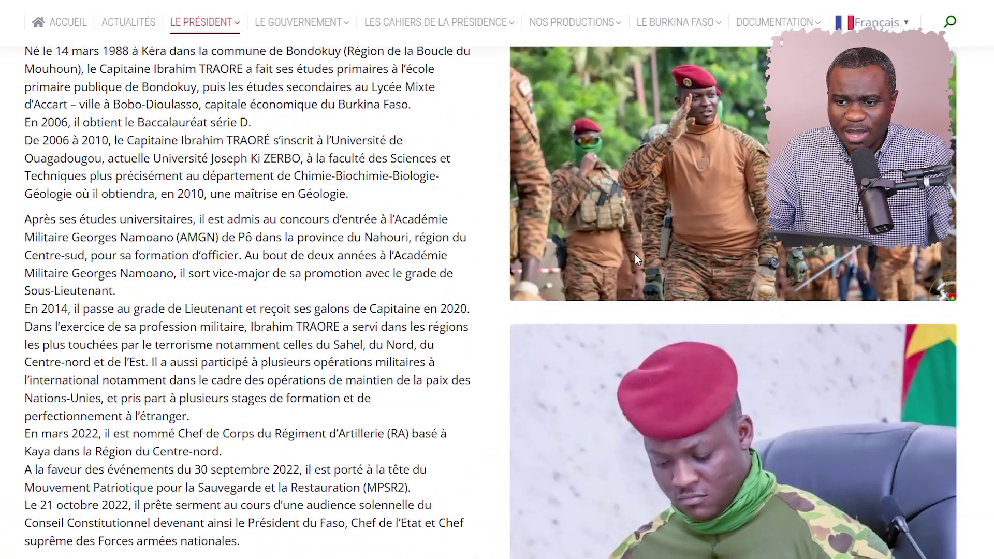
pyautogui.scroll(3, 636, 257)
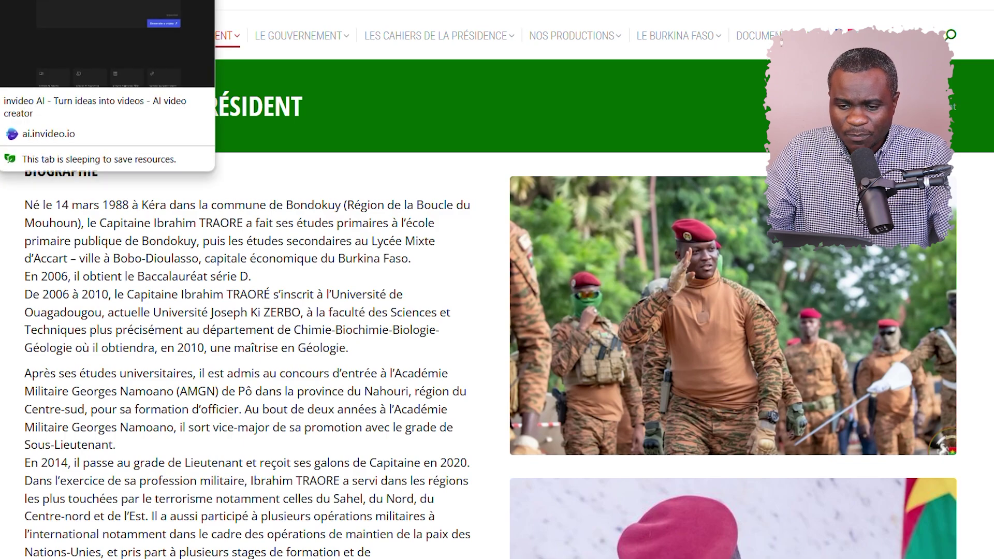
pyautogui.click(68, 0)
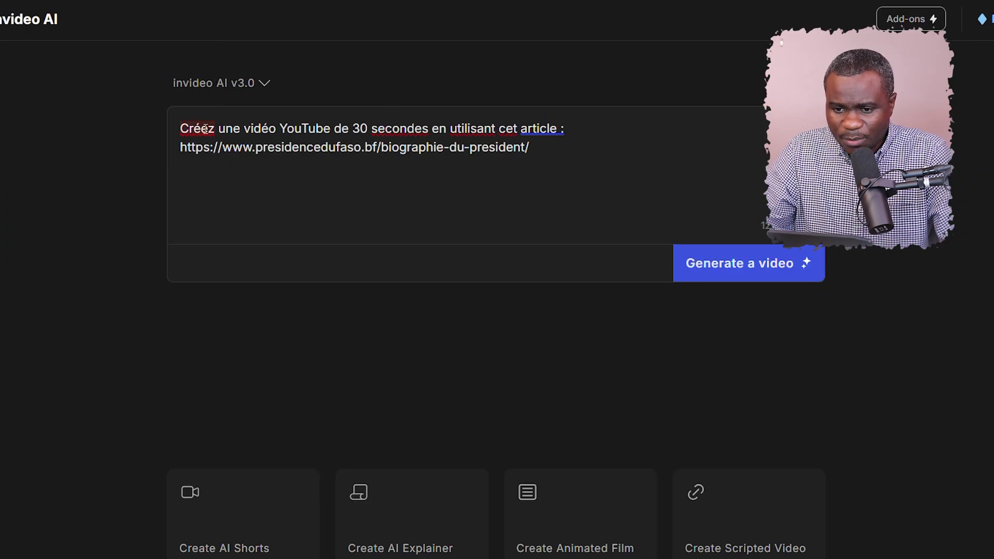
pyautogui.moveTo(178, 150); pyautogui.dragTo(530, 149)
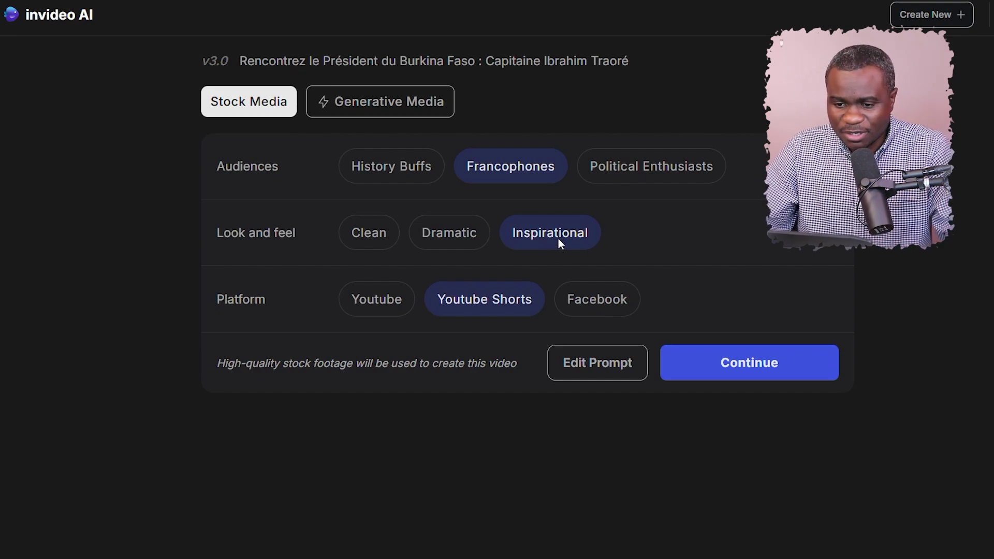
# - Choose Dramatic as the look and feel for the video about the president of Burkina Faso
pyautogui.click(449, 235)
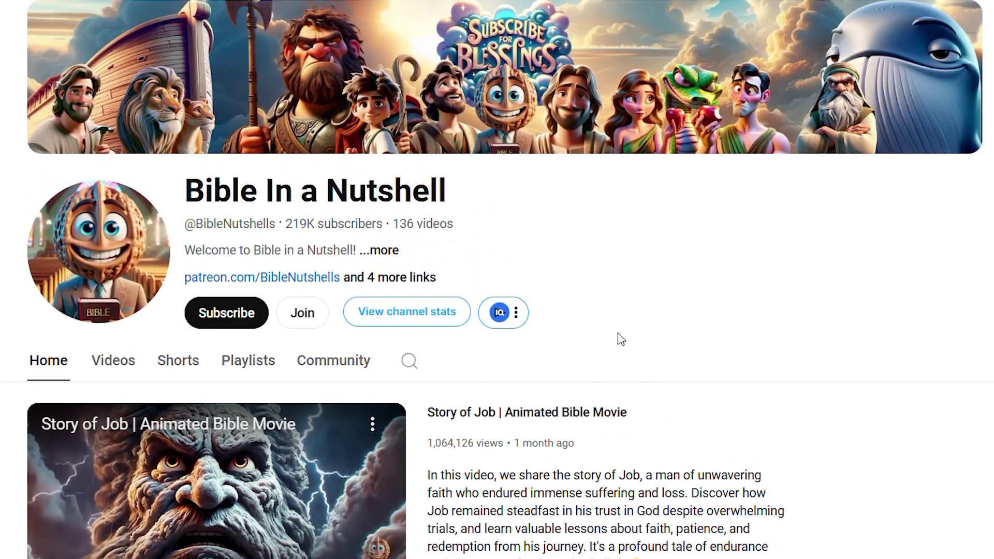
# - Switch to YouTube and examine the Bible In a Nutshell channel's videos and its channel statistics on Social Blade
pyautogui.scroll(-10, 750, 339)
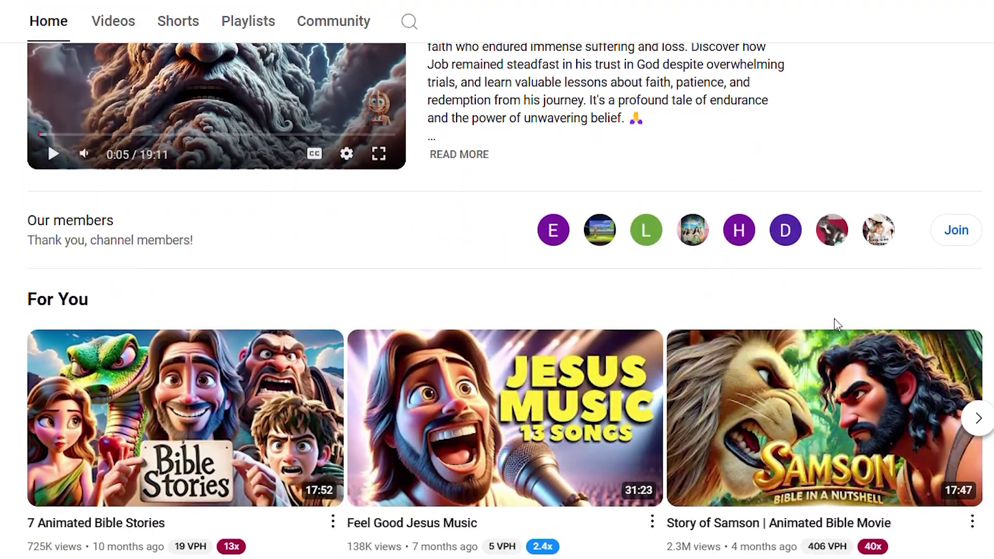
pyautogui.scroll(-4, 859, 331)
pyautogui.scroll(4, 849, 250)
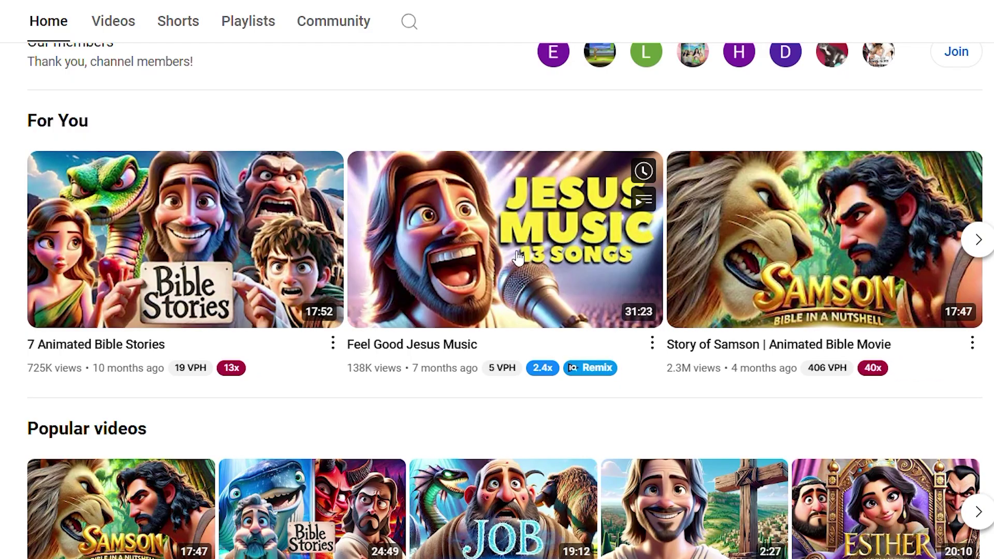
pyautogui.scroll(-4, 518, 264)
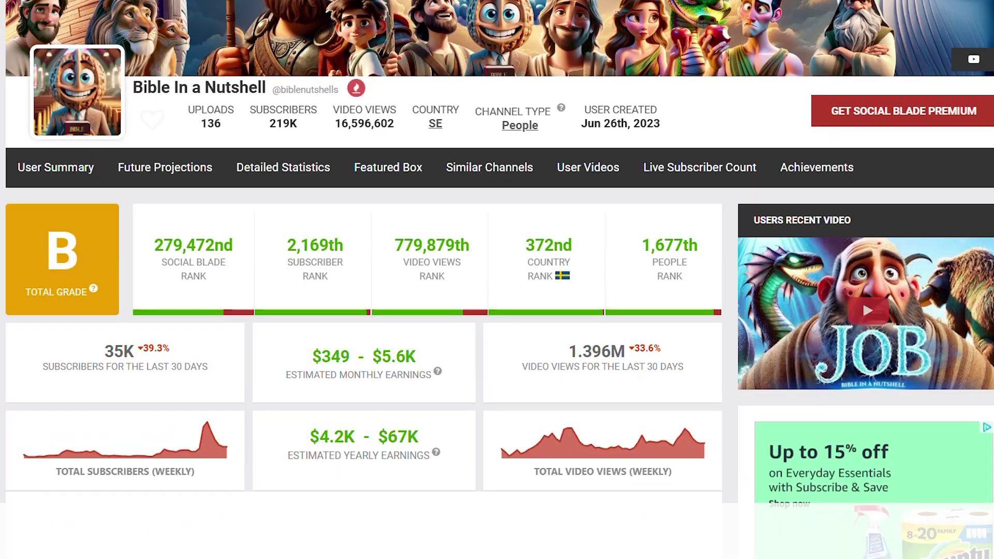
pyautogui.scroll(-1, 497, 280)
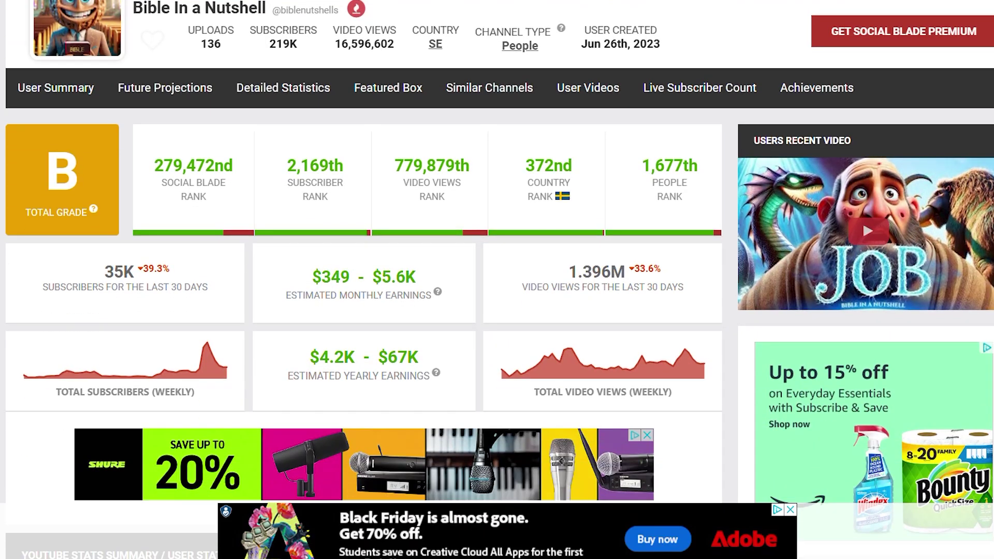